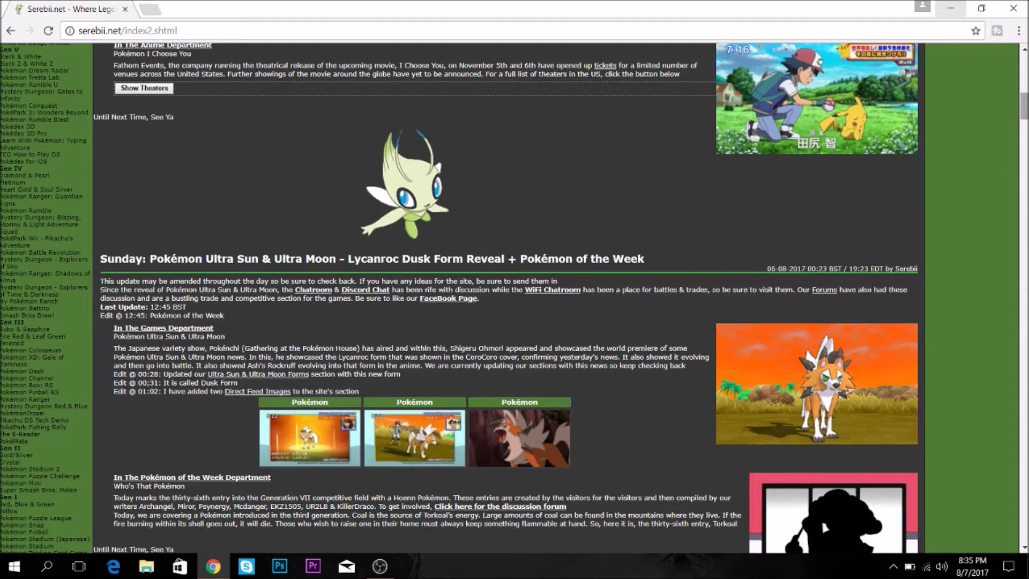
scroll(1024, 109, down, 2)
scroll(515, 297, down, 1)
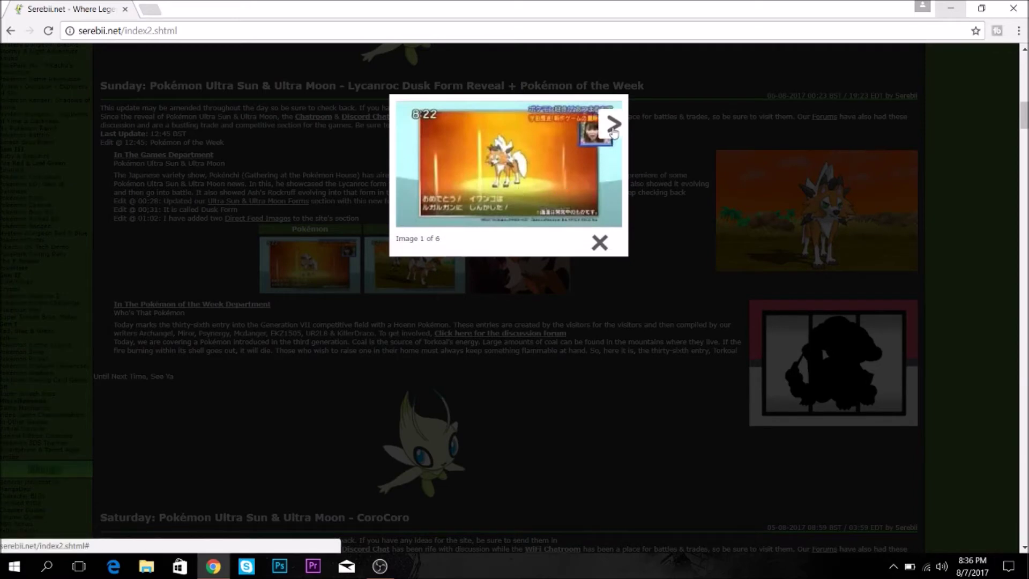
Advance the Lycanroc Dusk Form lightbox to image 2 of 6.
click(613, 131)
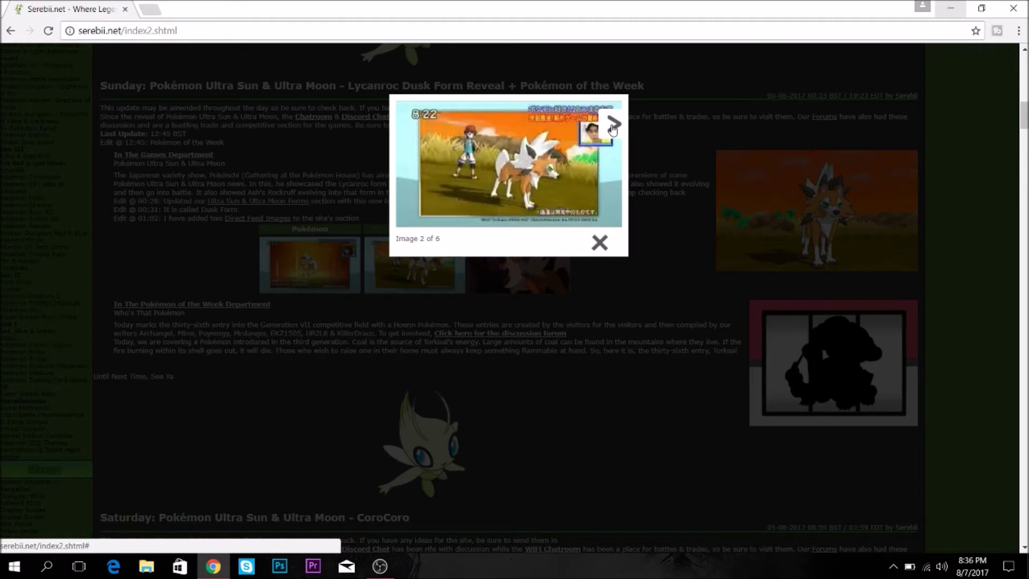
View Lycanroc image 3 of 6, then close the lightbox back to the news post.
click(612, 129)
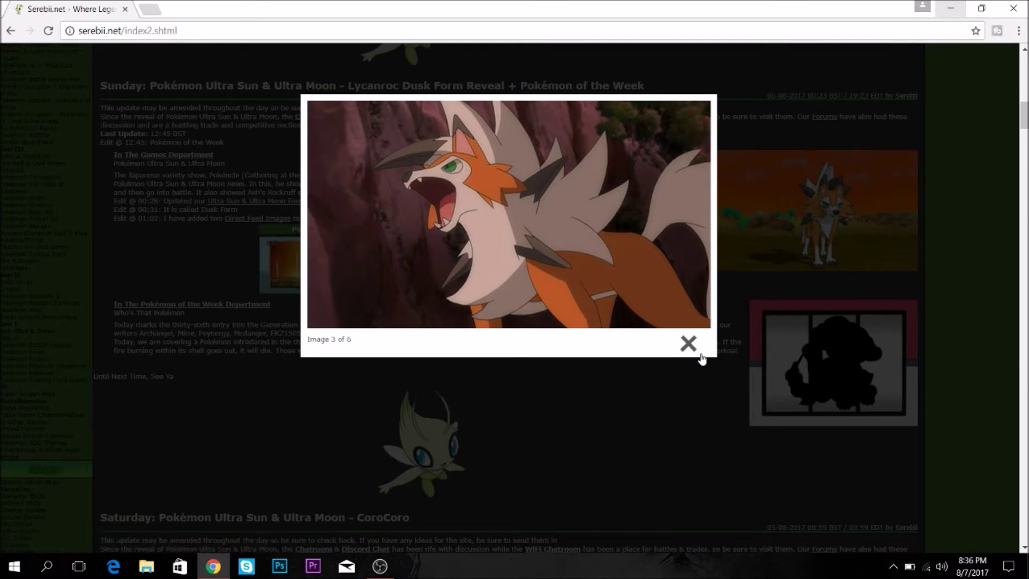
click(688, 345)
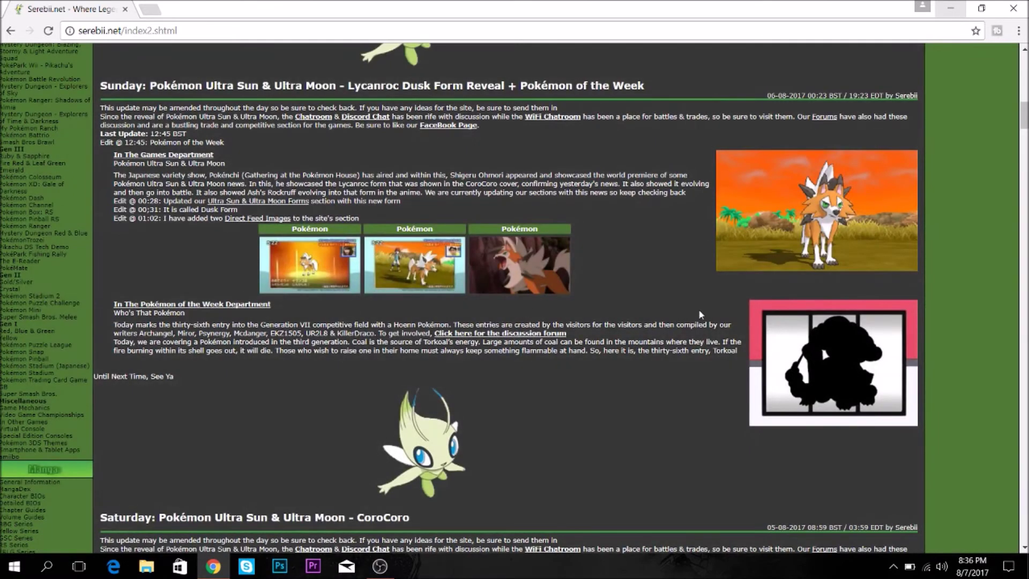